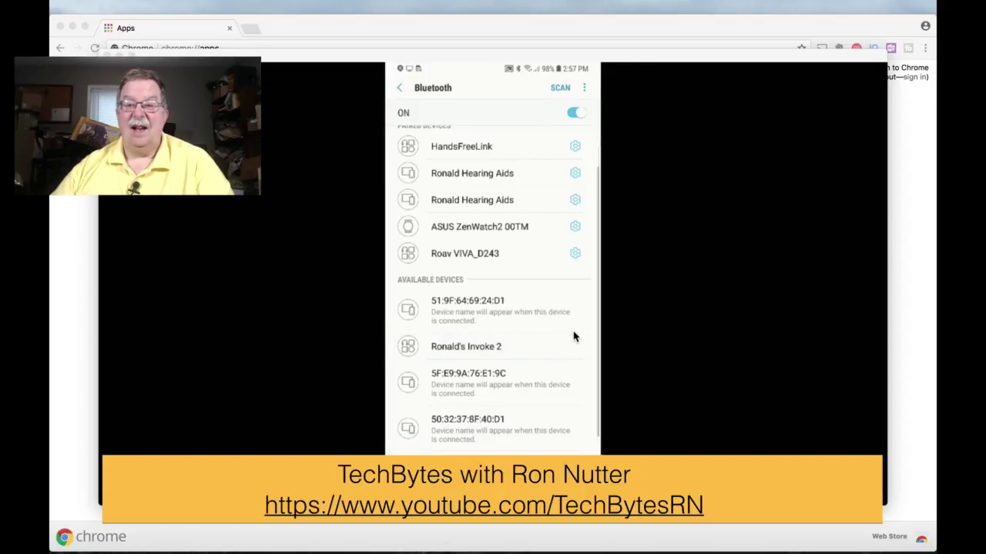
Step: Select the Harman Kardon Invoke under Available devices to start Bluetooth pairing
left_click(574, 336)
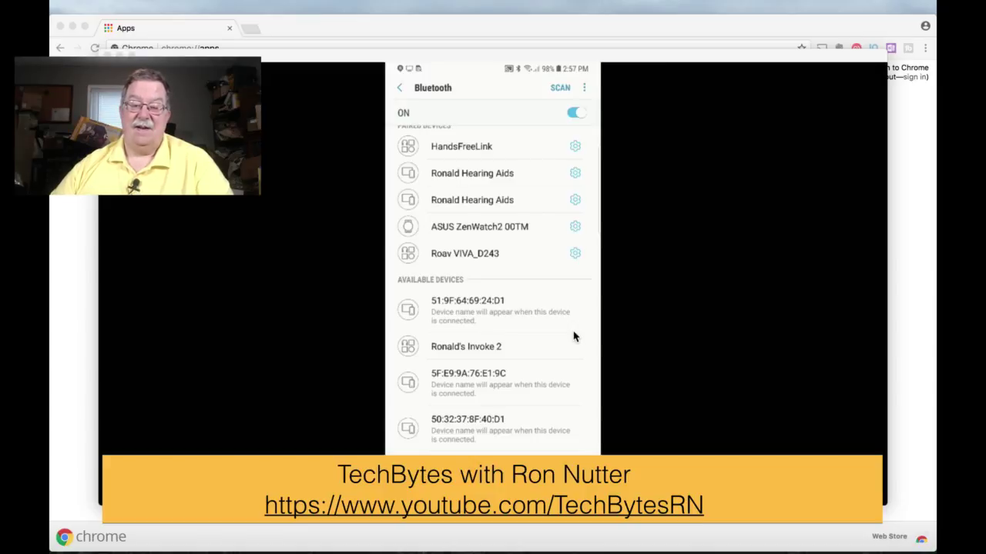
Step: Select the Invoke again to finish pairing so it connects for media audio
left_click(573, 337)
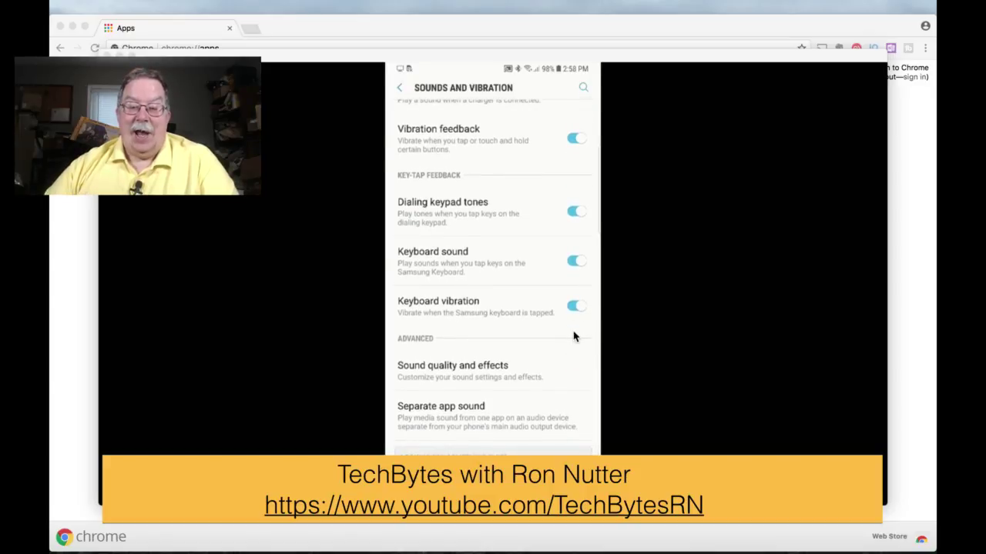
Step: Open Sound quality and effects to view the Dolby Atmos and equalizer settings
left_click(520, 374)
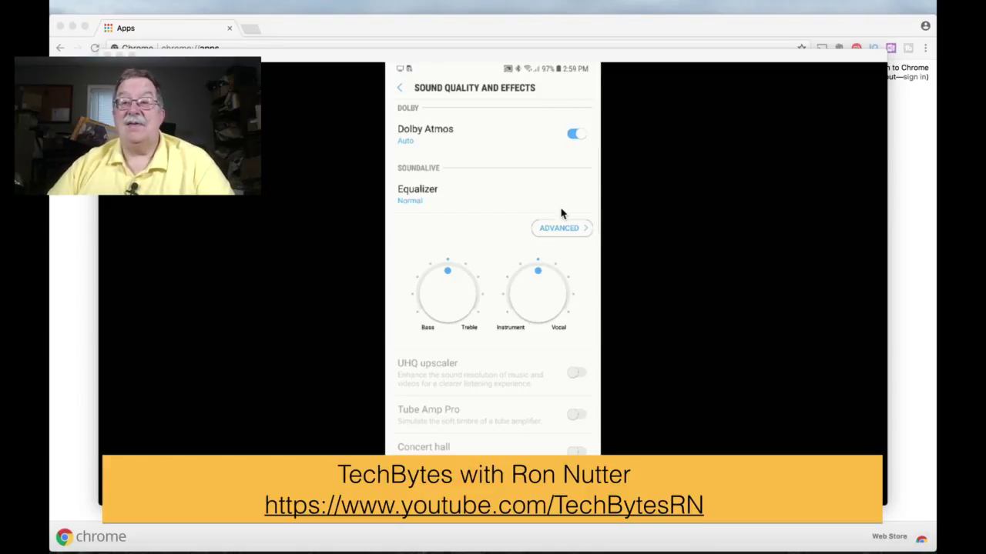
Step: Expand the Advanced nine-band equalizer and scroll down to the Adapt Sound option
left_click(563, 231)
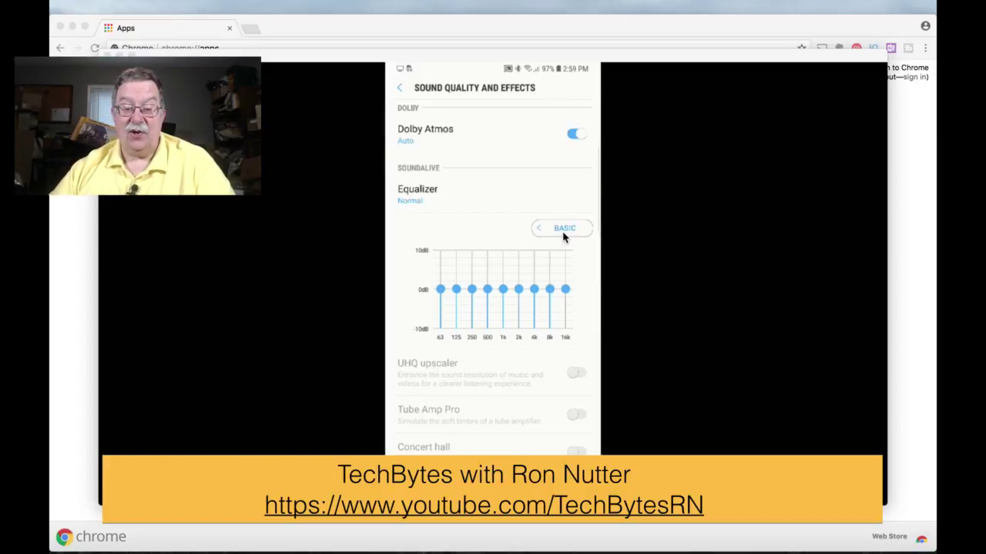
scroll(563, 237, "down", 2)
scroll(563, 237, "up", 2)
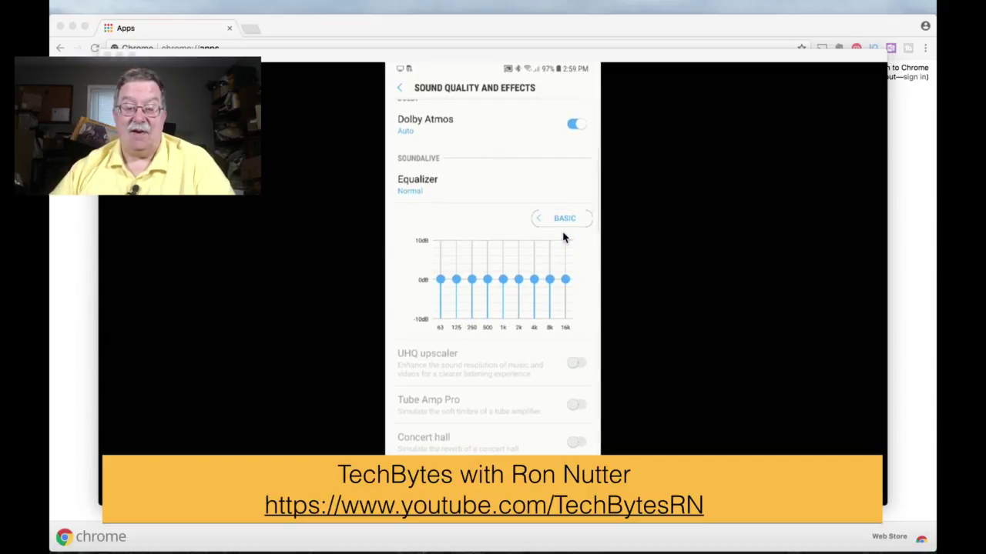
scroll(563, 237, "down", 1)
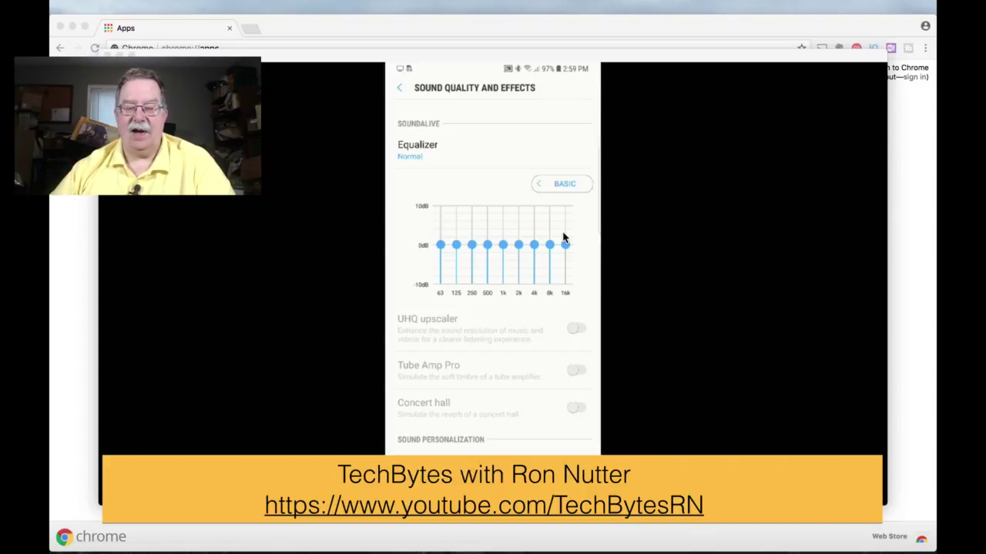
scroll(563, 238, "down", 1)
scroll(563, 238, "up", 2)
scroll(563, 238, "down", 2)
scroll(563, 238, "up", 2)
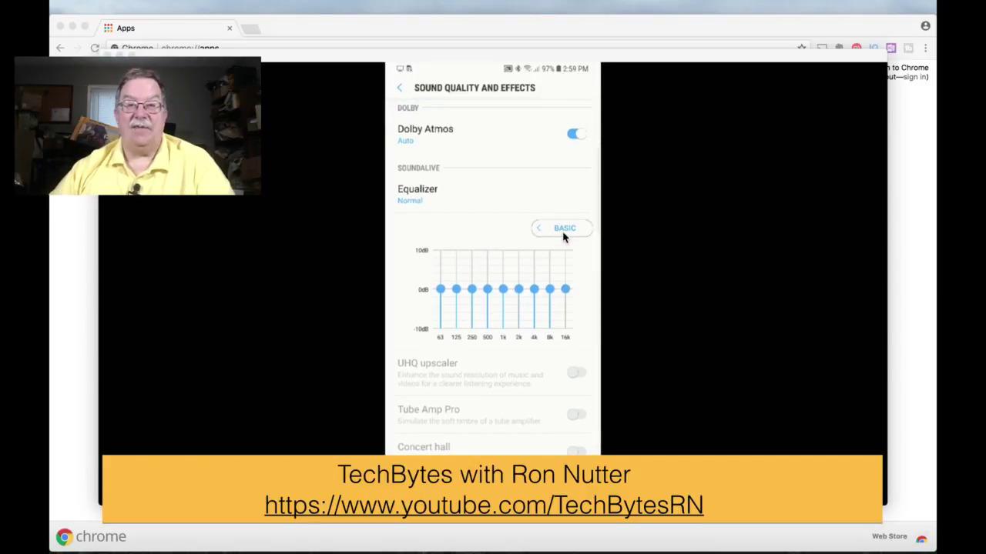
scroll(563, 238, "down", 2)
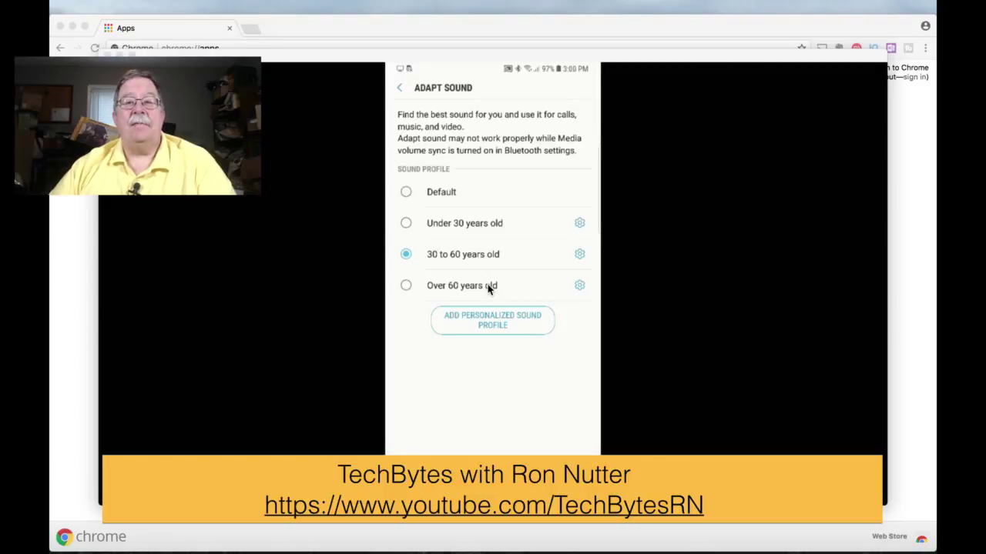
left_click(578, 255)
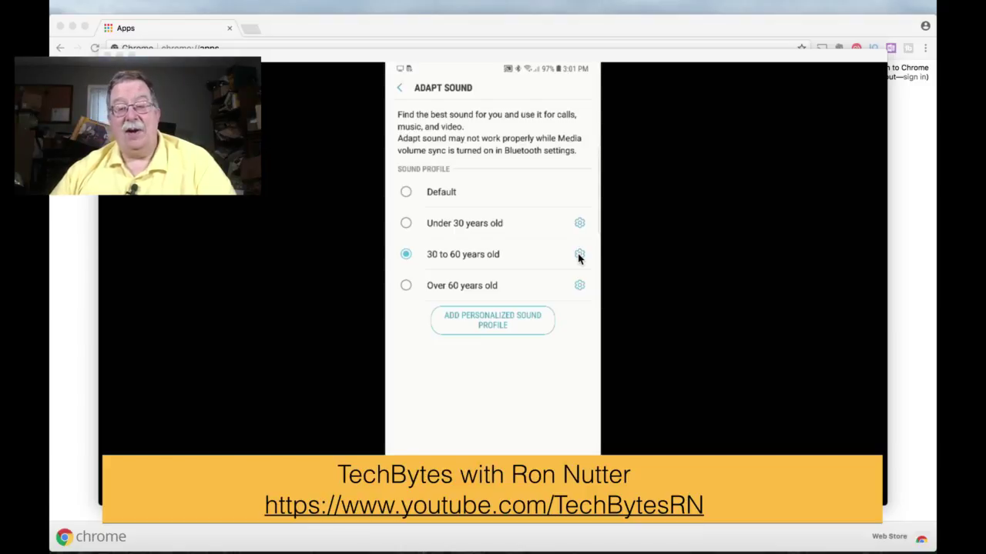
Step: Go back from Adapt Sound to Sound quality and effects
right_click(579, 258)
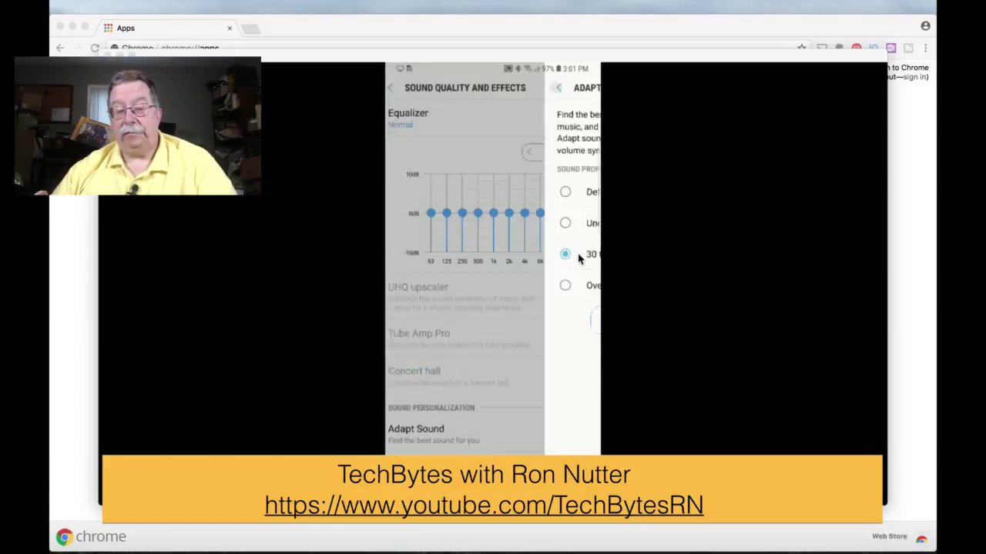